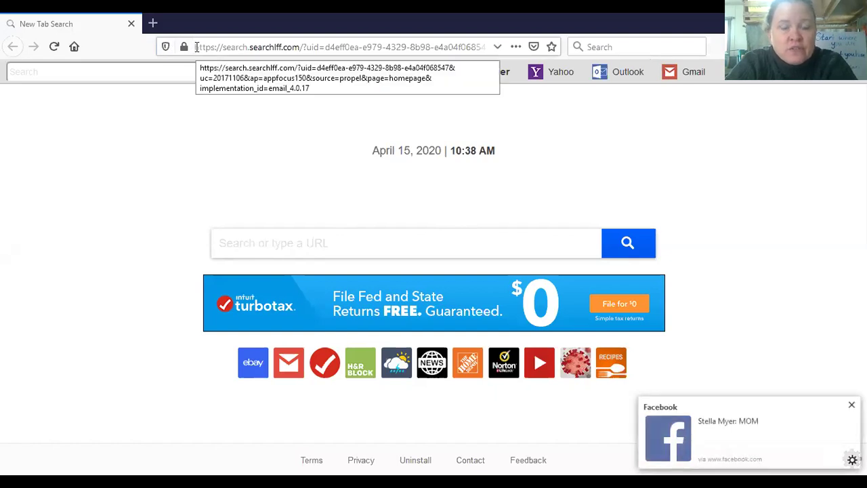
Step: Search 'mission US' in Firefox and open the 'Mission 1: For Crown Or Colony?' page
{"action": "left_click", "coordinate": [196, 47]}
{"action": "type", "text": "missi"}
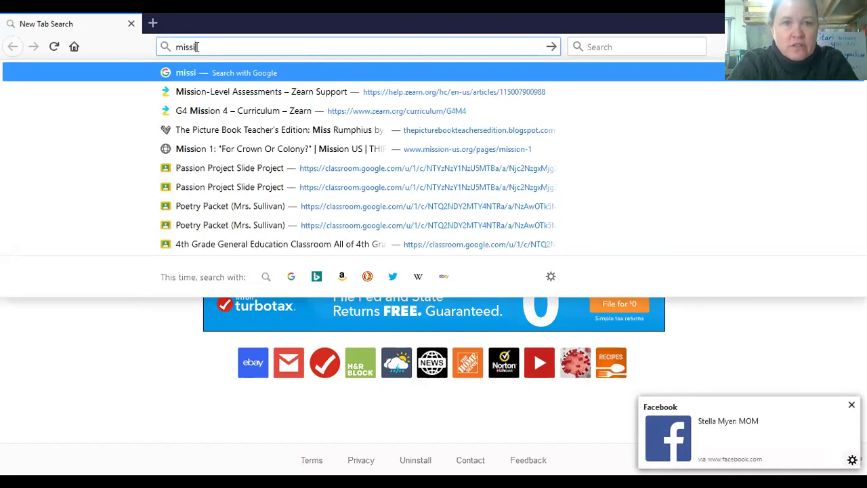
{"action": "type", "text": "on US"}
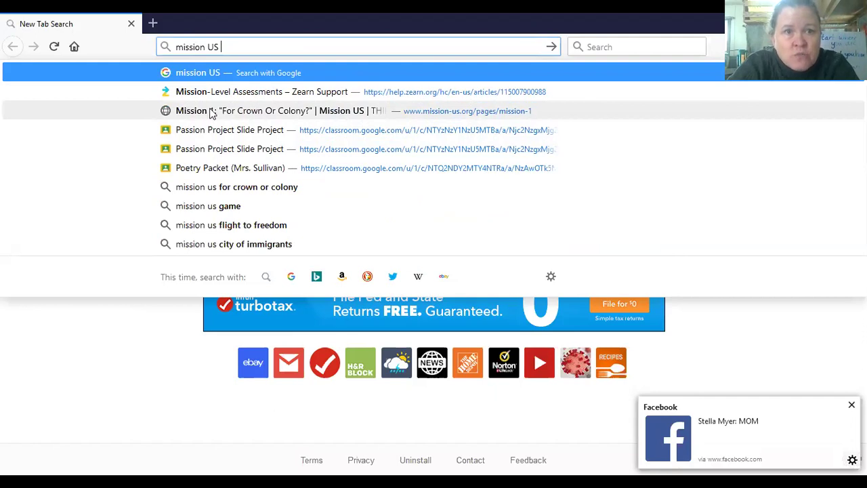
{"action": "left_click", "coordinate": [338, 113]}
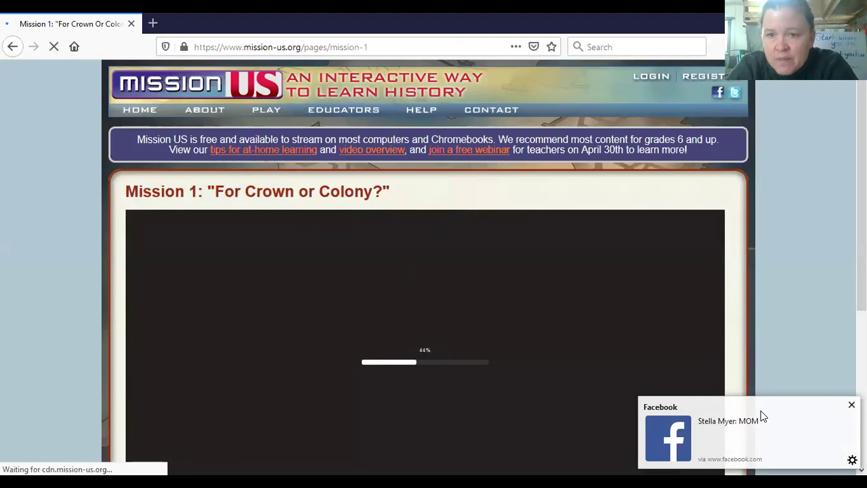
Step: Dismiss the Facebook notification, open the REGISTER form and select its username field
{"action": "left_click", "coordinate": [852, 405]}
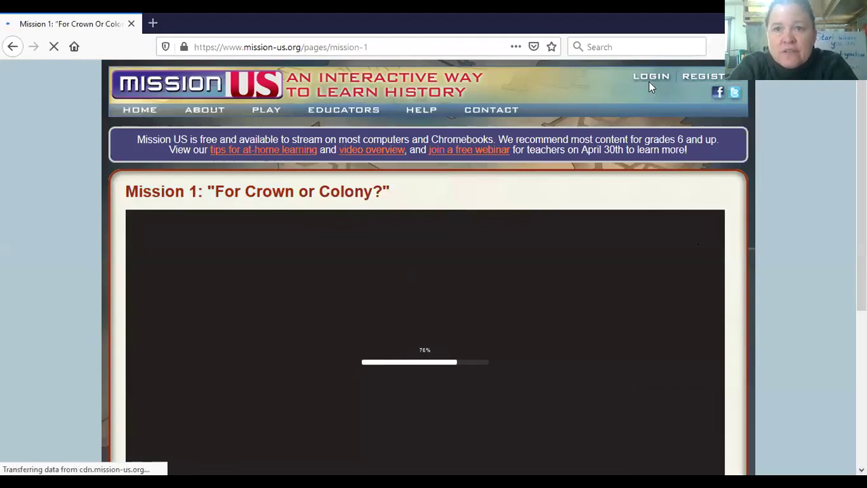
{"action": "left_click", "coordinate": [686, 79]}
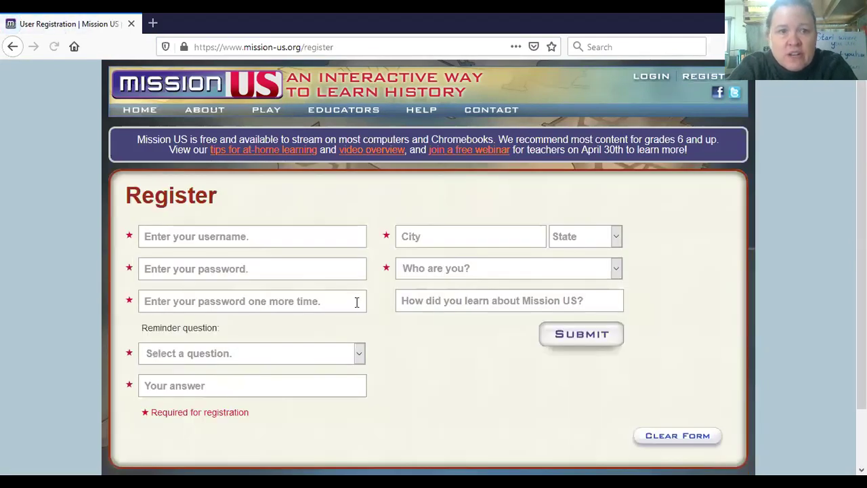
{"action": "left_click", "coordinate": [272, 233]}
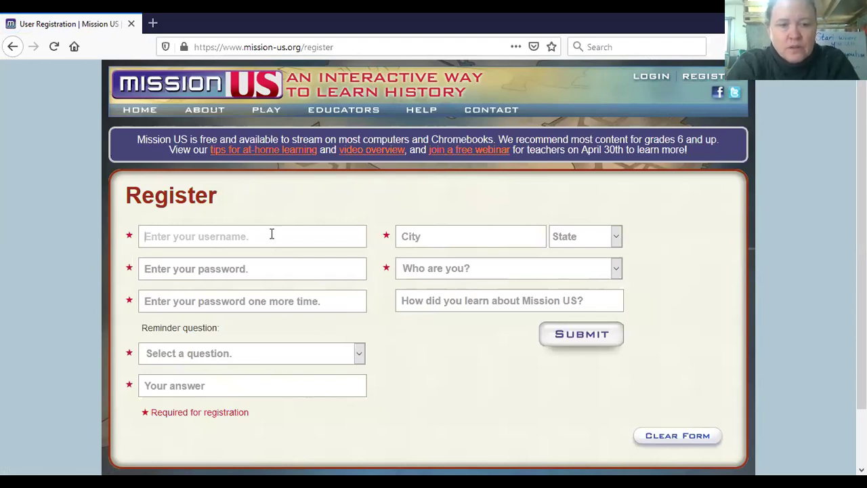
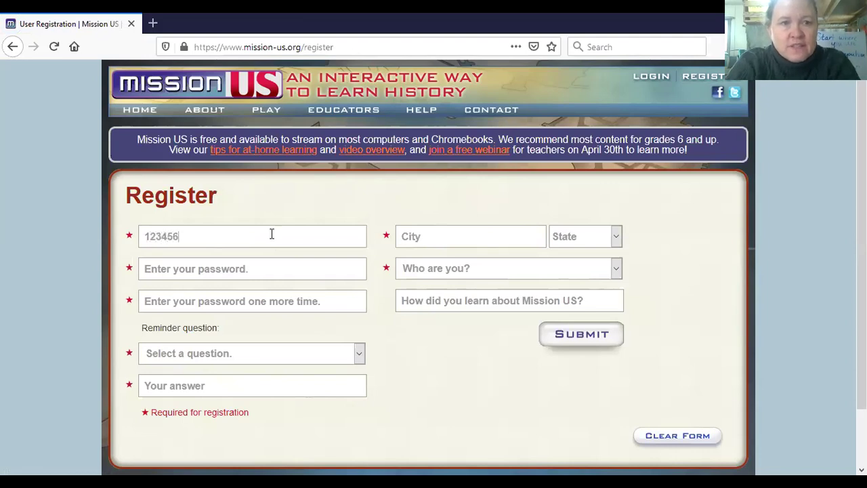
Step: Enter a username, a password and its confirmation, and answer the pet's-name reminder question
{"action": "left_click", "coordinate": [256, 271]}
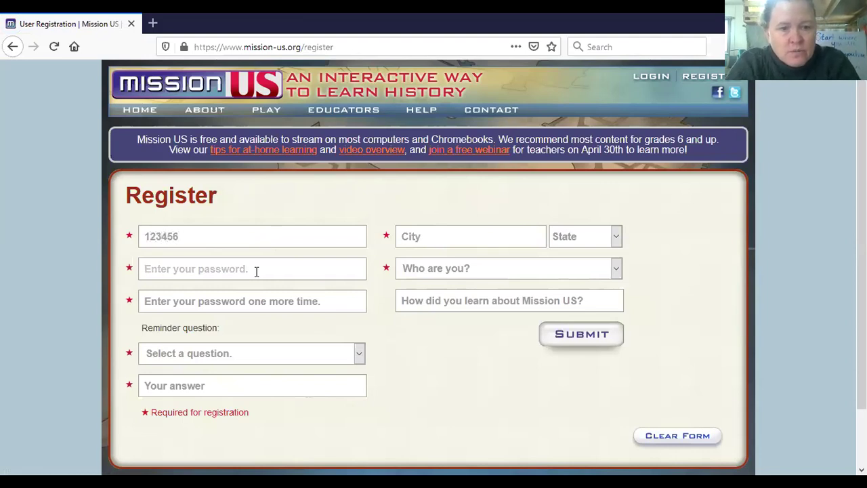
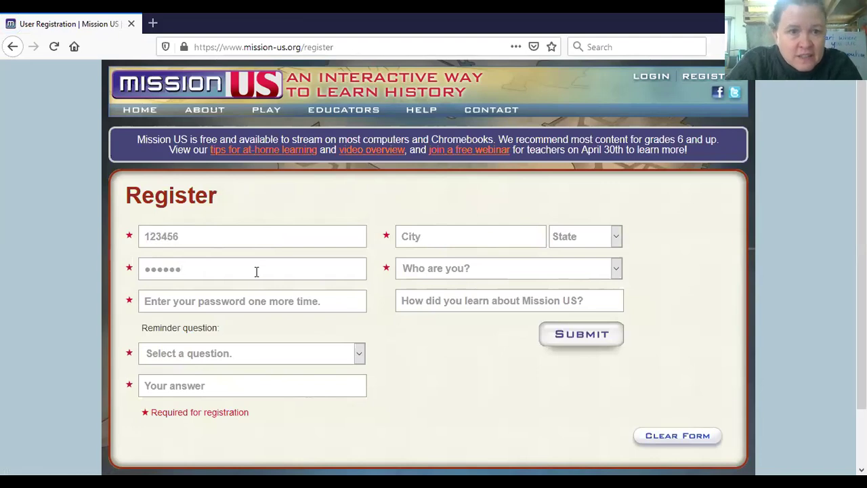
{"action": "left_click", "coordinate": [248, 300]}
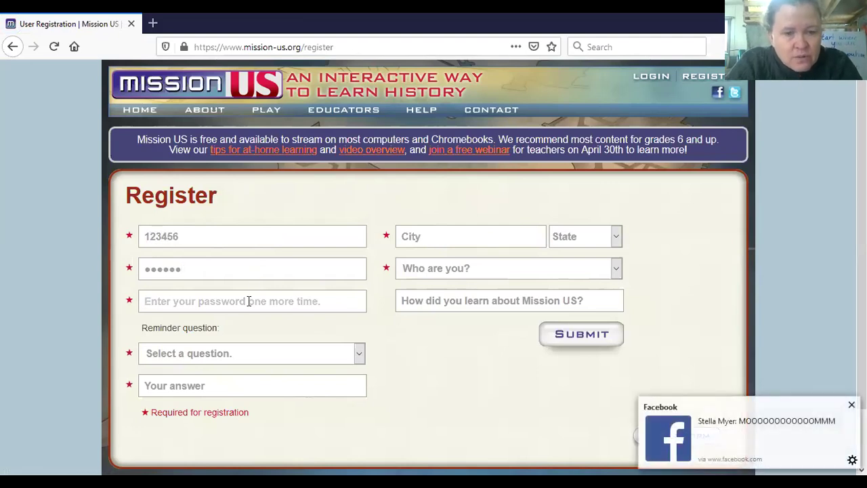
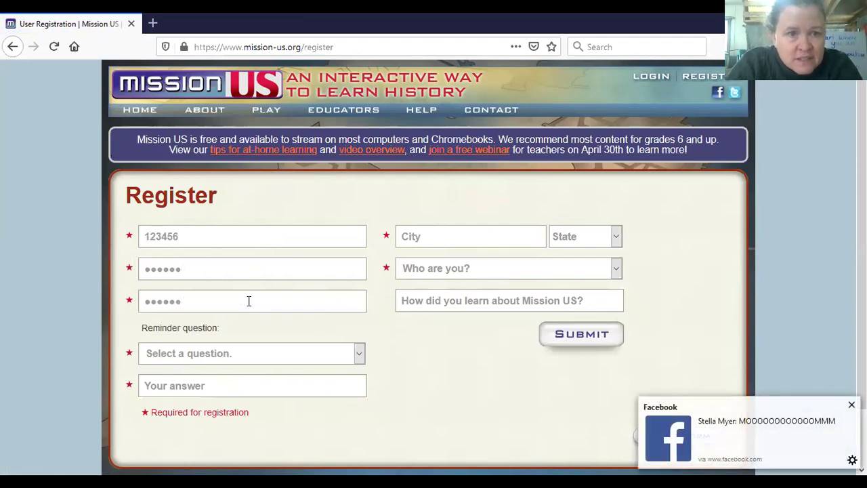
{"action": "left_click", "coordinate": [236, 353]}
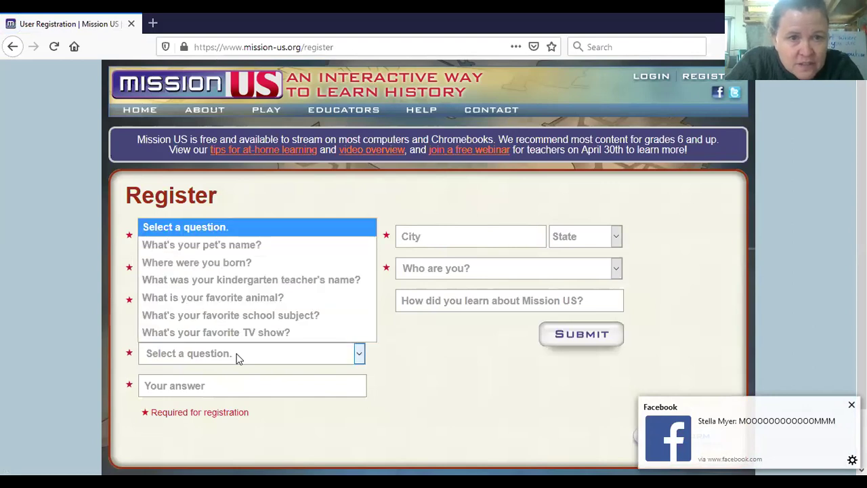
{"action": "left_click", "coordinate": [223, 248]}
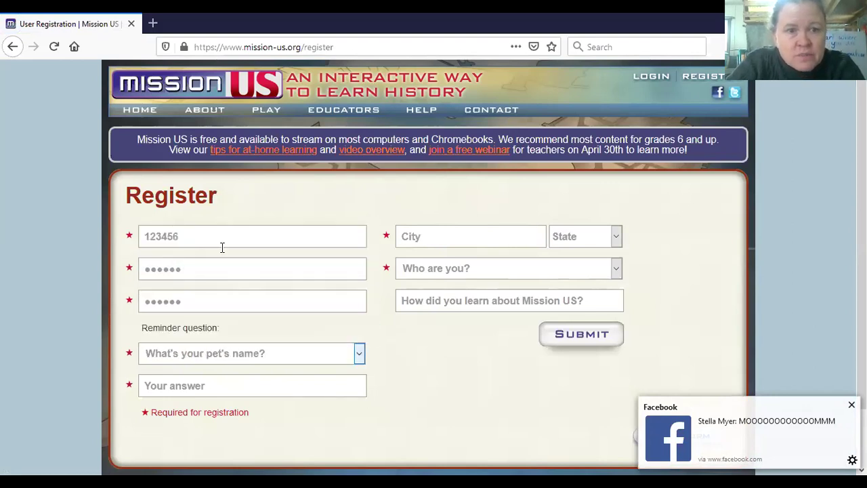
{"action": "left_click", "coordinate": [200, 386]}
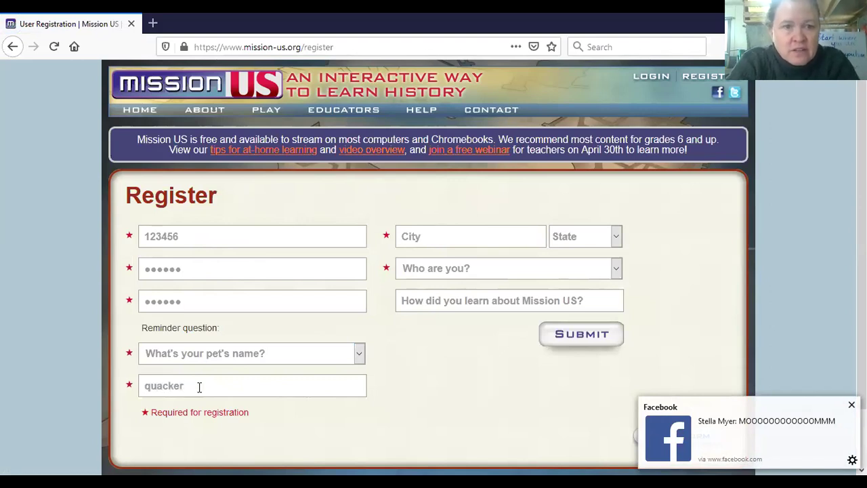
Step: Enter the city, choose Montana, Student and K-4, give 'teacher' as referral, and submit
{"action": "left_click", "coordinate": [456, 241]}
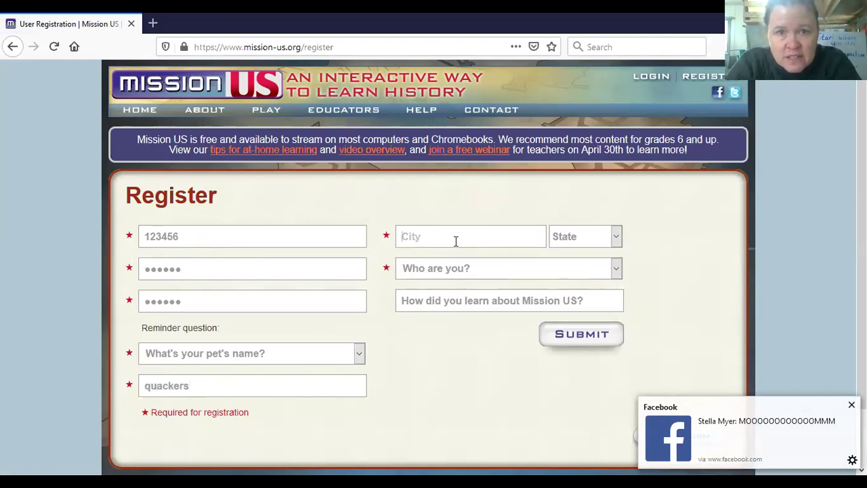
{"action": "type", "text": "livi"}
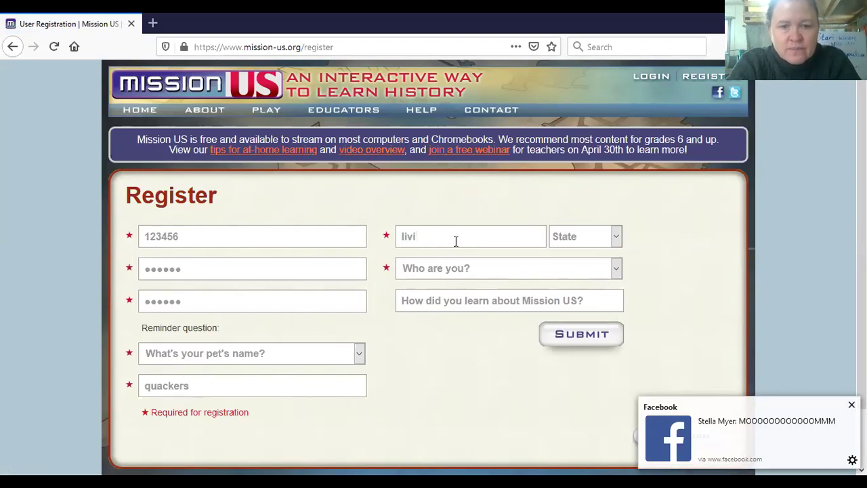
{"action": "type", "text": "ngston"}
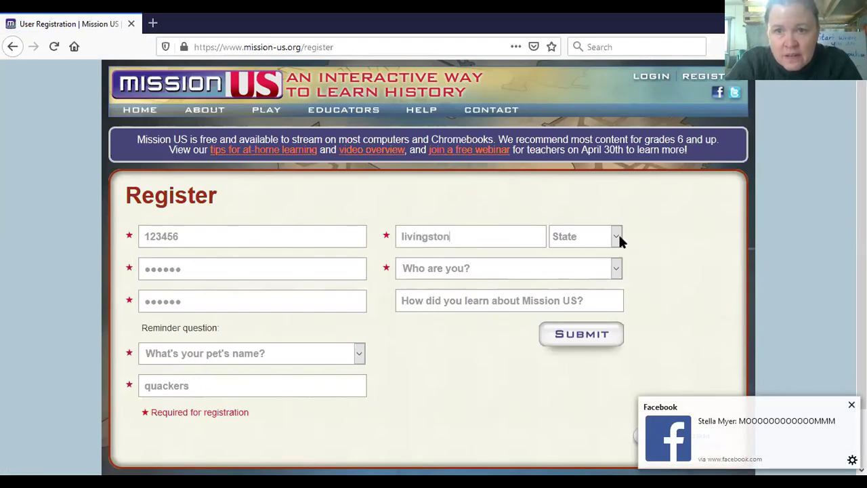
{"action": "left_click", "coordinate": [616, 236]}
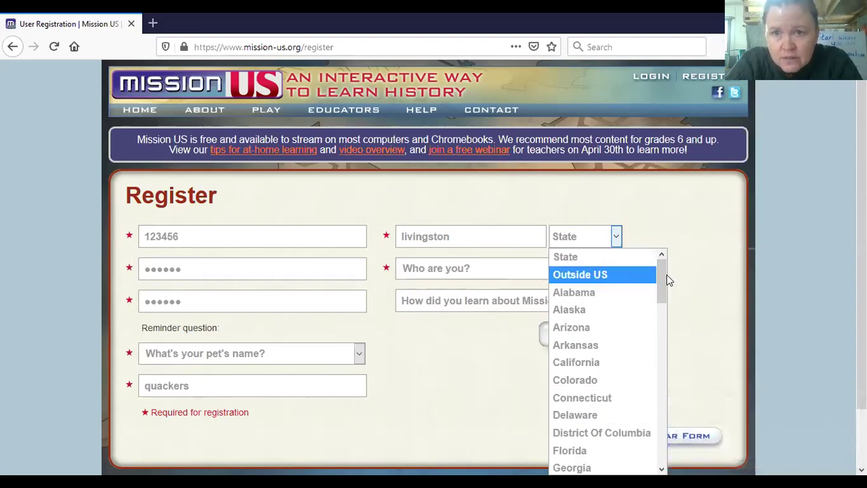
{"action": "left_click_drag", "start_coordinate": [661, 274], "coordinate": [657, 362]}
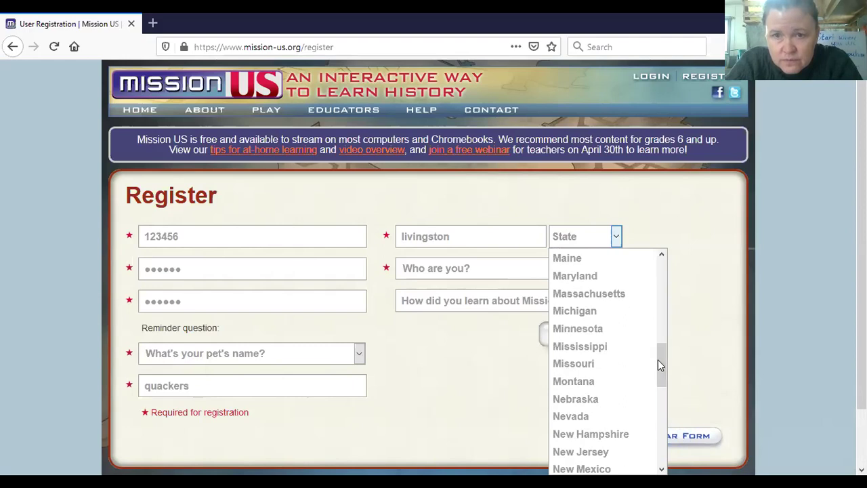
{"action": "left_click", "coordinate": [588, 381]}
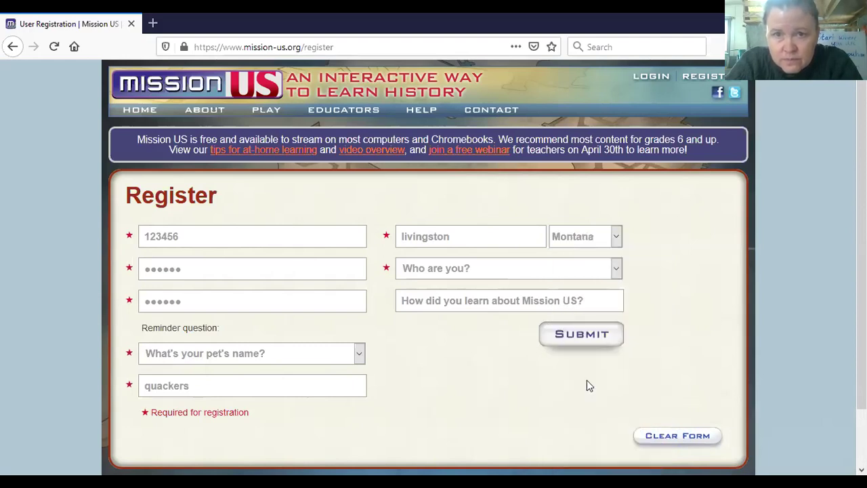
{"action": "left_click", "coordinate": [514, 271]}
{"action": "left_click", "coordinate": [491, 306]}
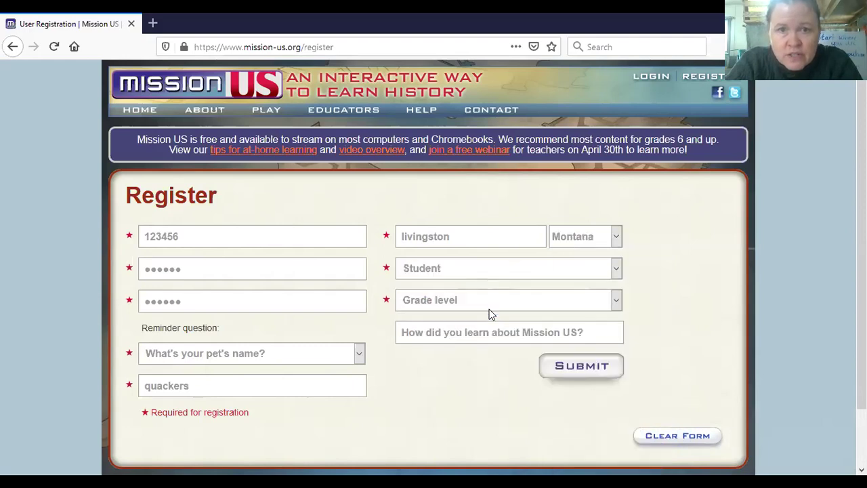
{"action": "left_click", "coordinate": [488, 305]}
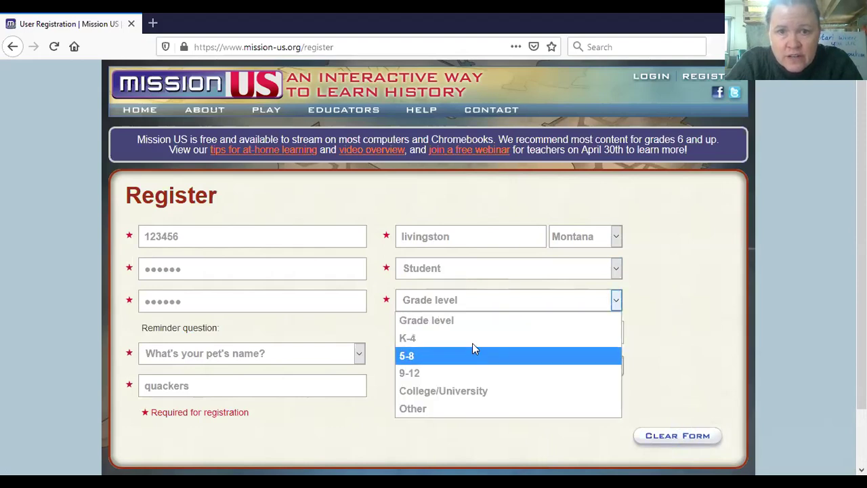
{"action": "left_click", "coordinate": [472, 339]}
{"action": "left_click", "coordinate": [481, 336]}
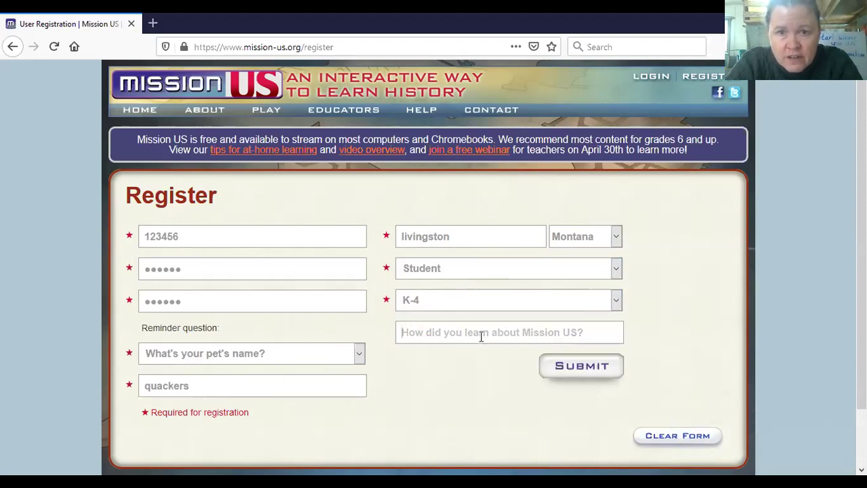
{"action": "type", "text": "teacher"}
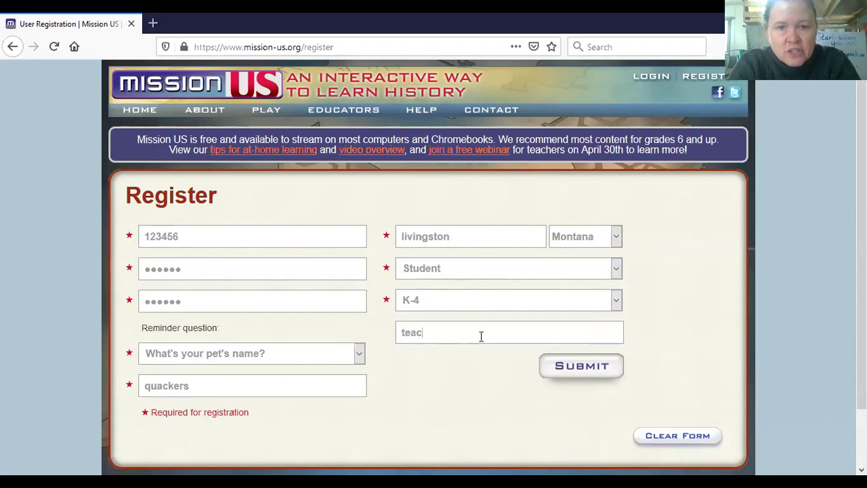
{"action": "left_click", "coordinate": [578, 372]}
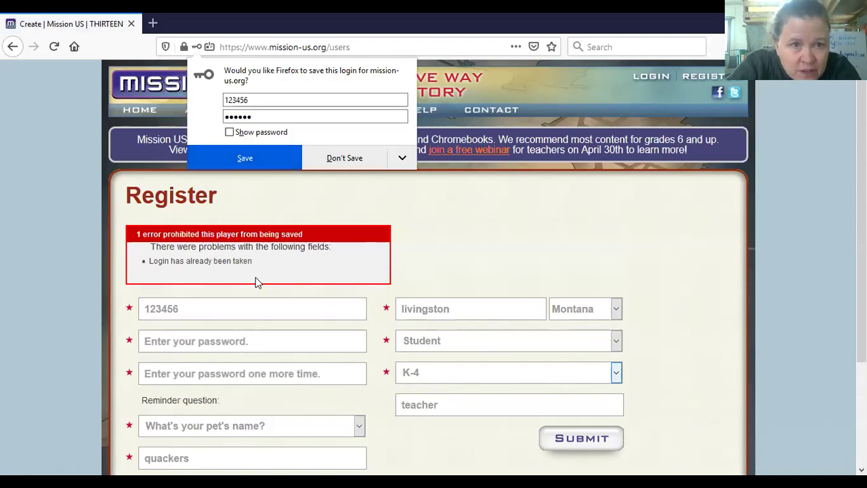
Step: Append 'KM' to the login, enter a new matching password twice, resubmit, and save the login in Firefox
{"action": "left_click", "coordinate": [196, 311]}
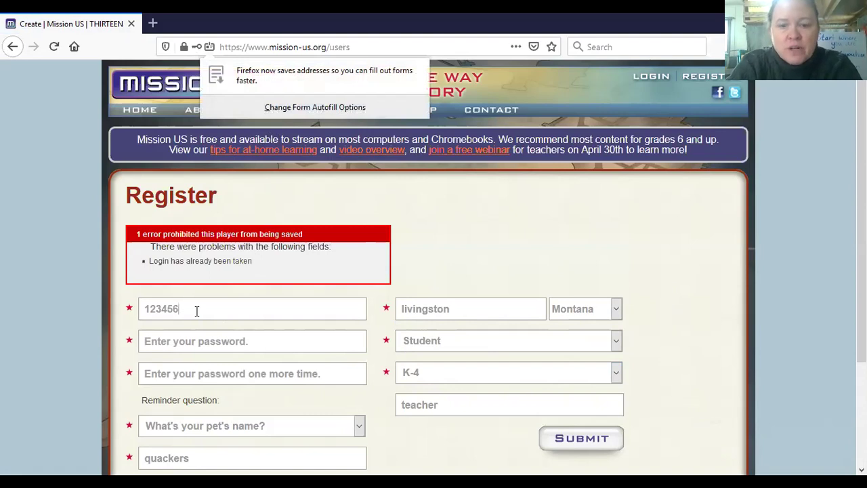
{"action": "type", "text": "KM"}
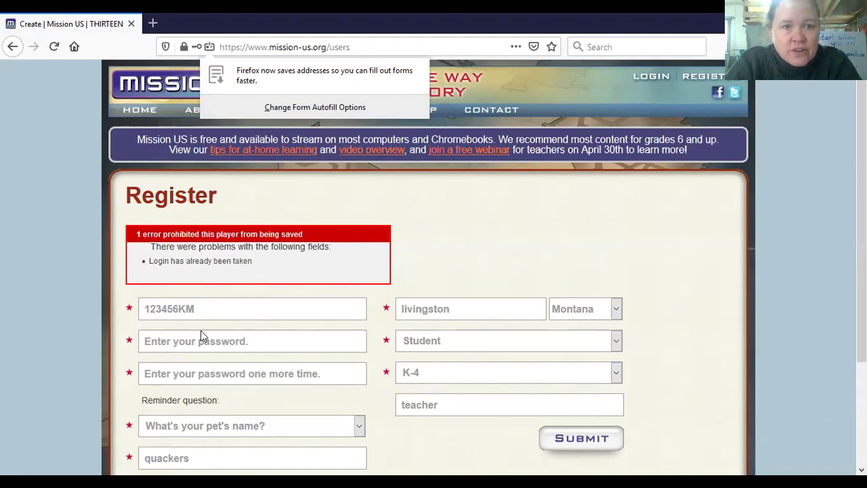
{"action": "left_click", "coordinate": [200, 341]}
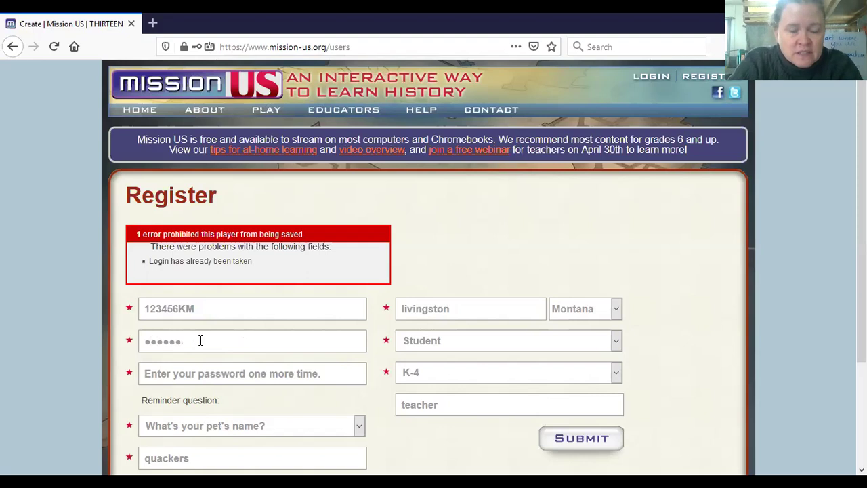
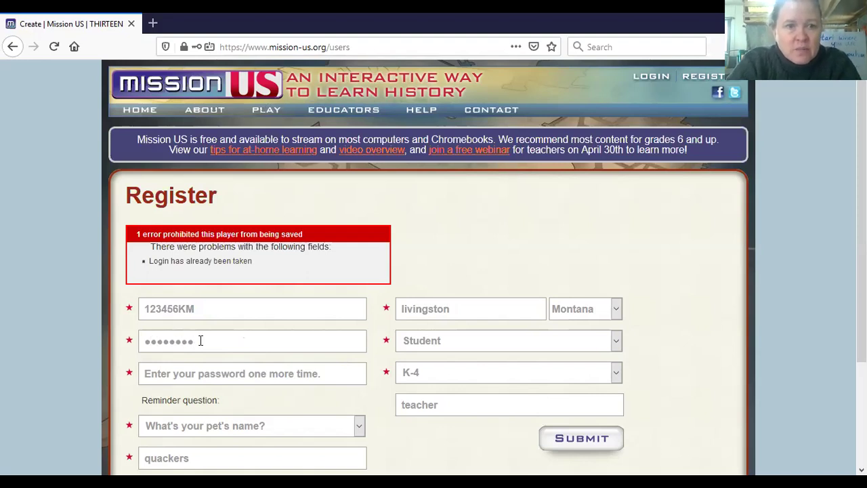
{"action": "left_click", "coordinate": [259, 376]}
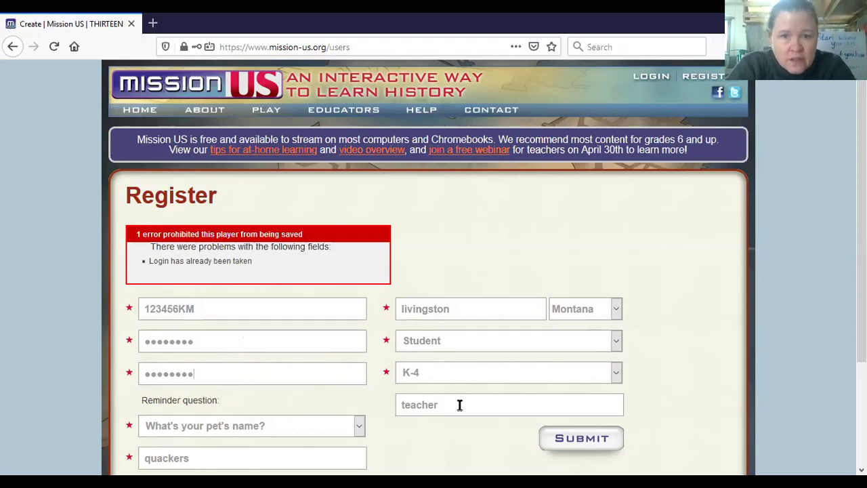
{"action": "left_click", "coordinate": [566, 447]}
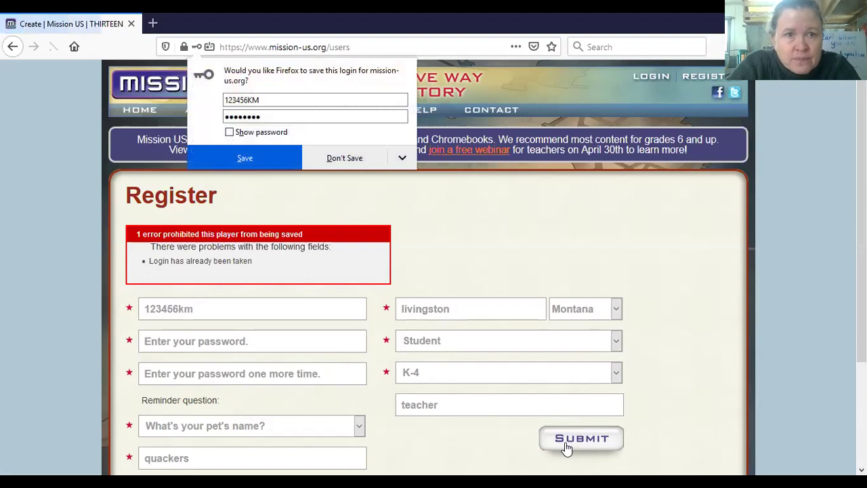
{"action": "left_click", "coordinate": [270, 152]}
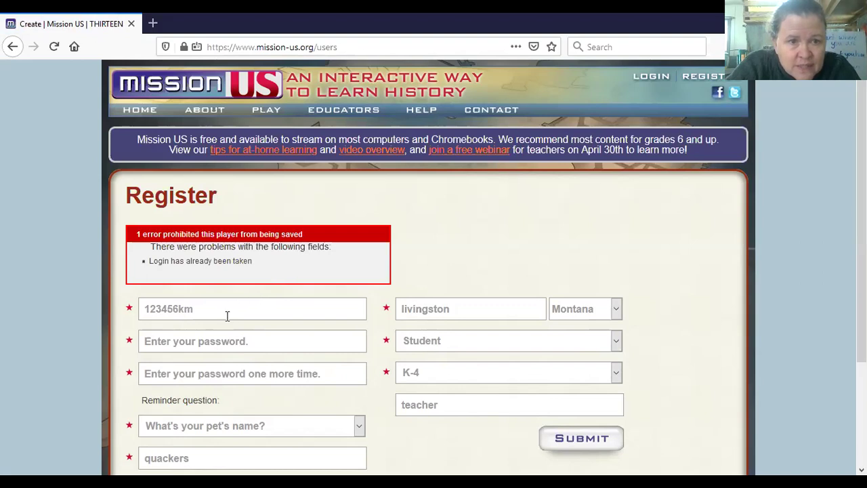
Step: Retype the login with the letters first, re-enter both passwords, keep the pet's-name question, and resubmit
{"action": "left_click_drag", "start_coordinate": [193, 311], "coordinate": [116, 315]}
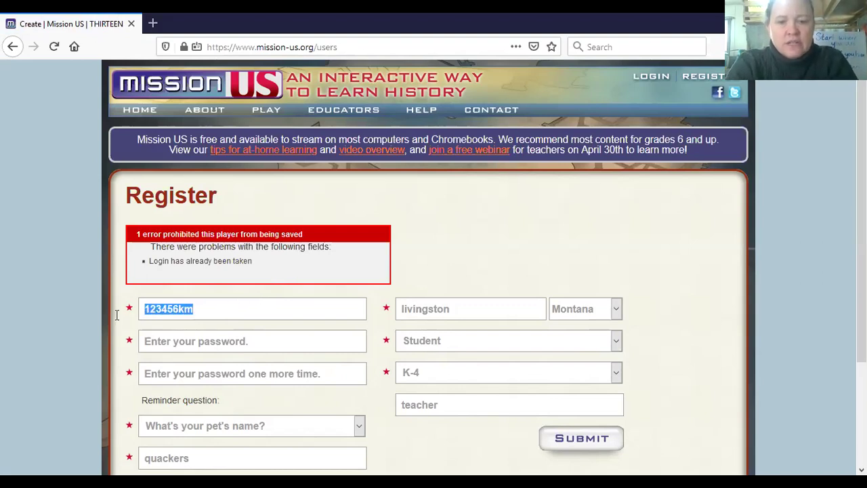
{"action": "type", "text": "KM"}
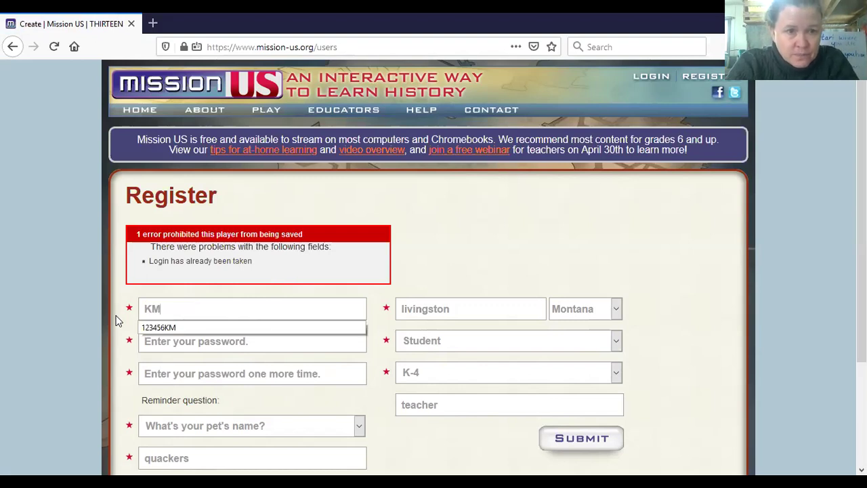
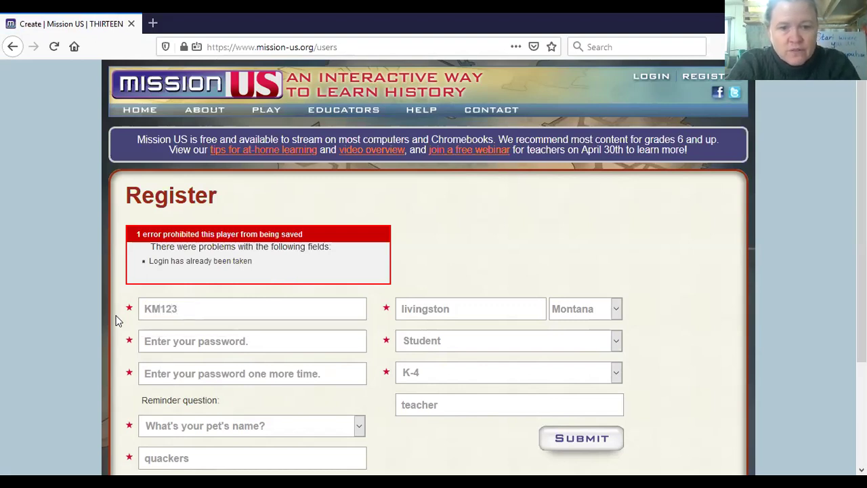
{"action": "left_click", "coordinate": [167, 344]}
{"action": "type", "text": "•••"}
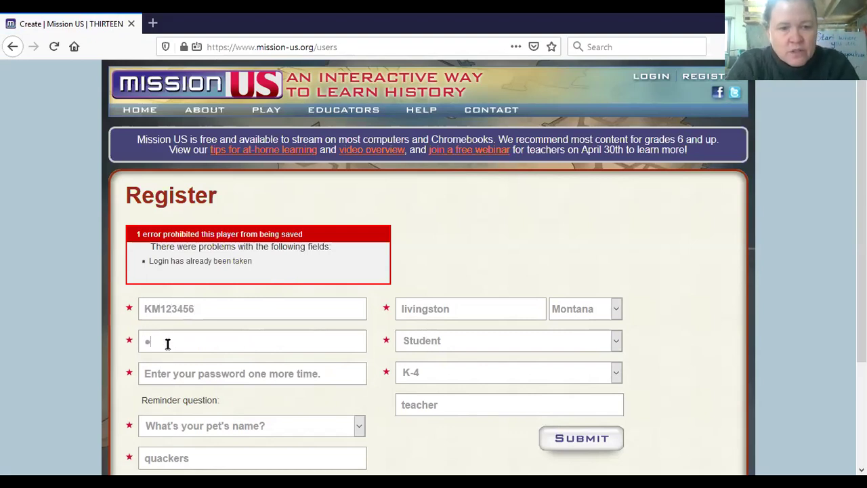
{"action": "type", "text": "•••••"}
{"action": "left_click", "coordinate": [179, 377]}
{"action": "type", "text": "••••••"}
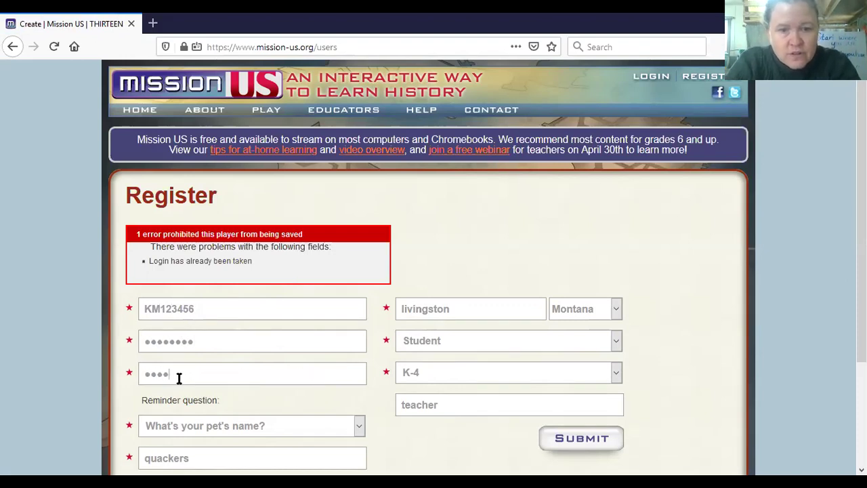
{"action": "type", "text": "••"}
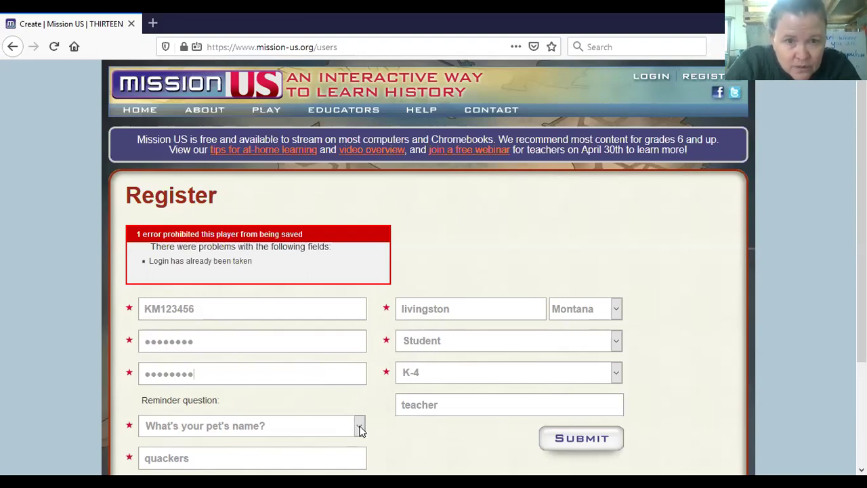
{"action": "left_click", "coordinate": [358, 425]}
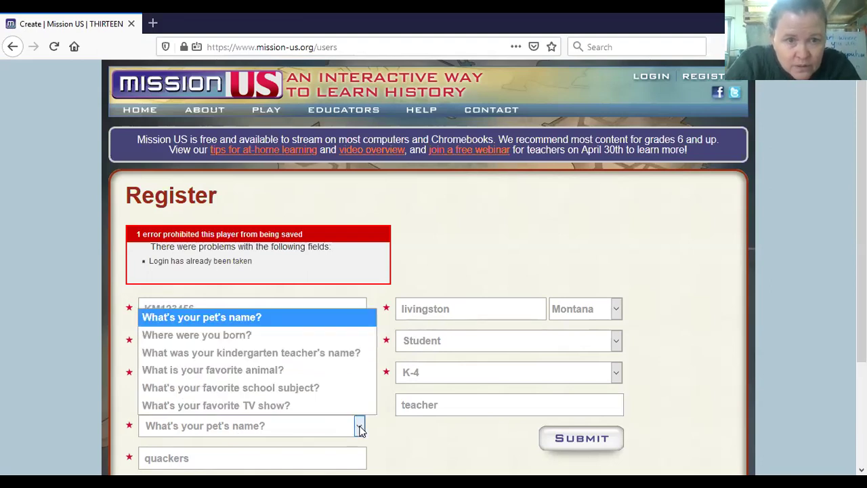
{"action": "left_click", "coordinate": [347, 319]}
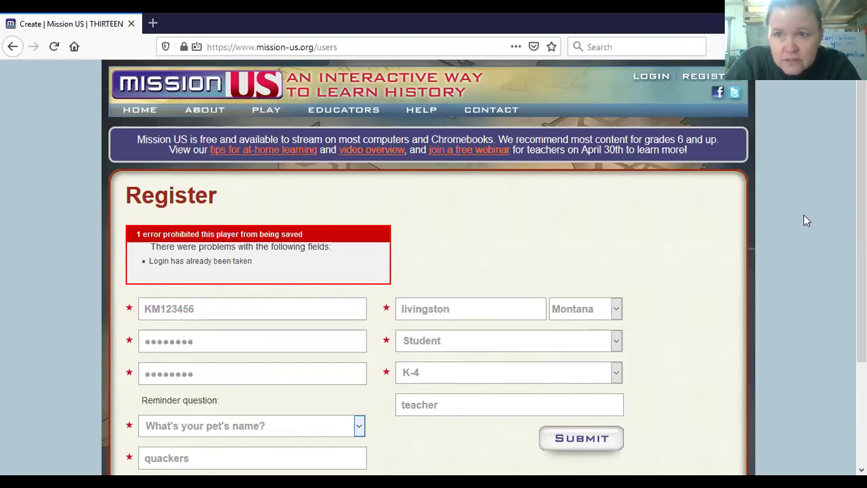
{"action": "scroll", "coordinate": [434, 271], "scroll_direction": "down", "scroll_amount": 3}
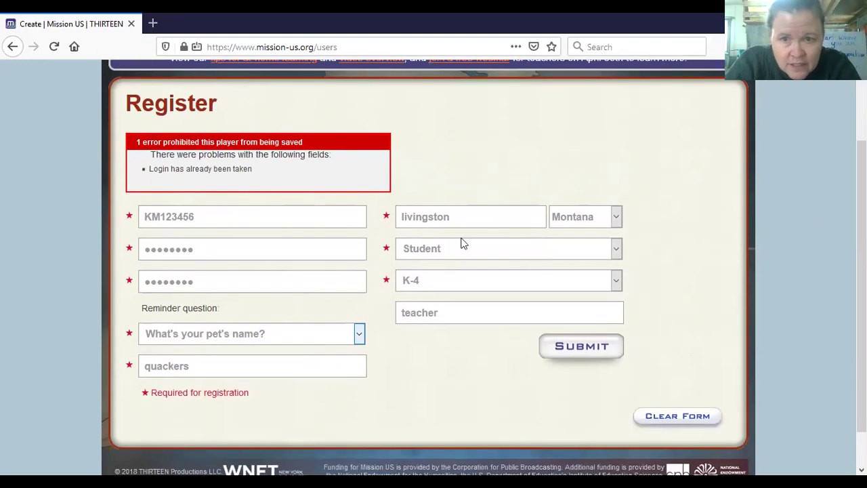
{"action": "left_click", "coordinate": [579, 354]}
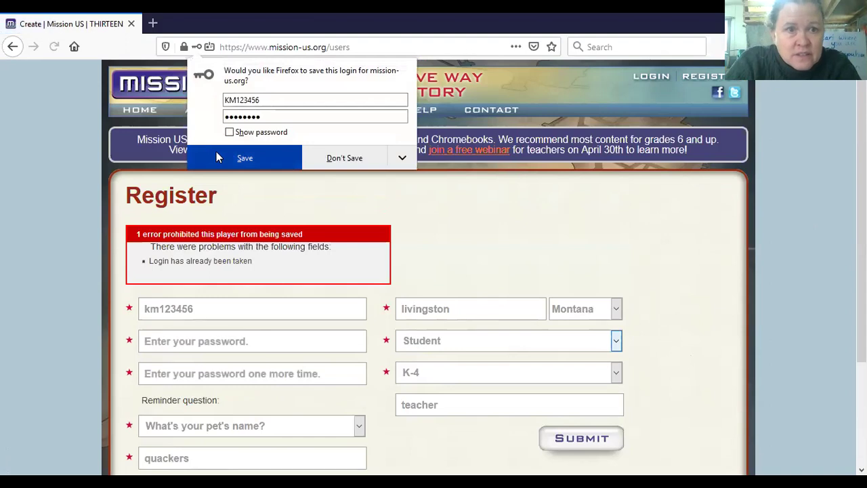
{"action": "left_click", "coordinate": [216, 158]}
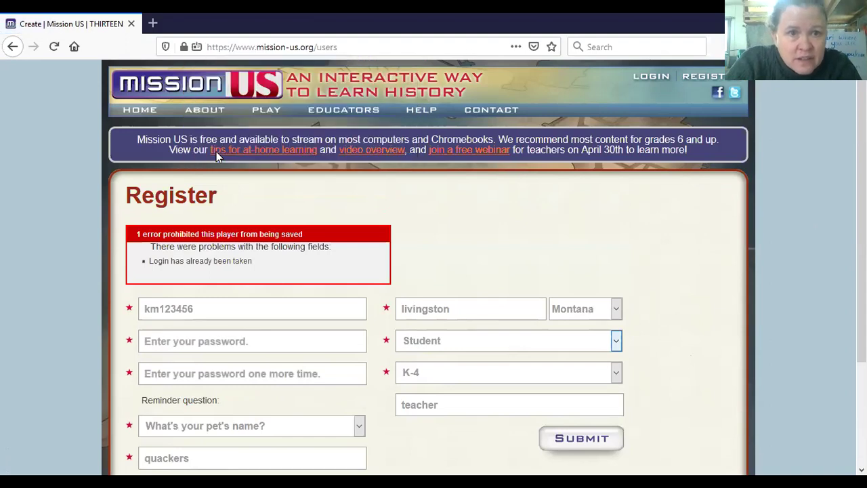
Step: Replace the login with an entirely new username, enter the password twice, and submit the registration
{"action": "double_click", "coordinate": [212, 308]}
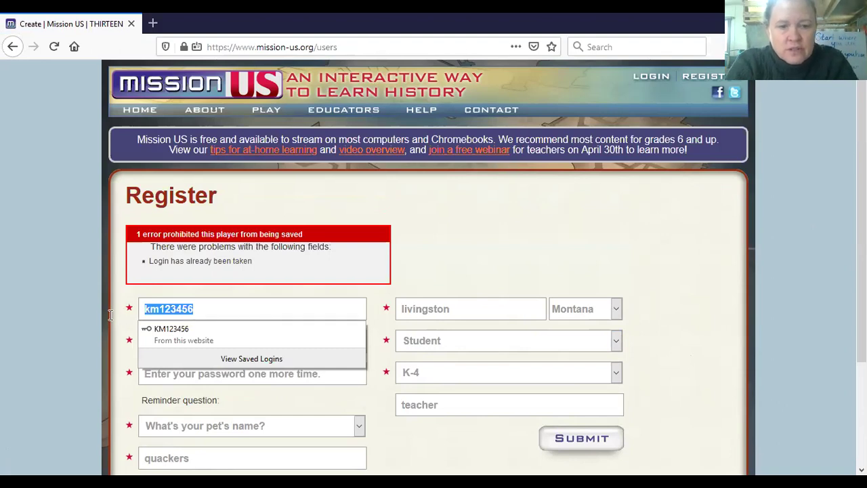
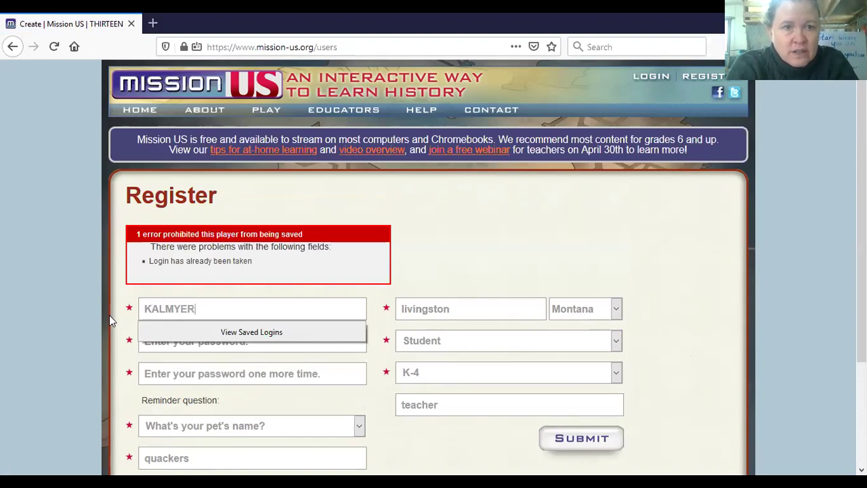
{"action": "left_click", "coordinate": [542, 239]}
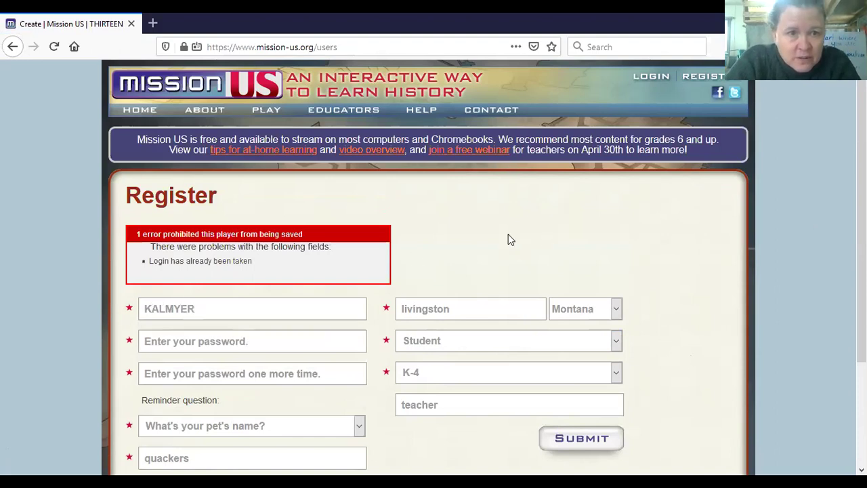
{"action": "left_click", "coordinate": [287, 342]}
{"action": "type", "text": "******"}
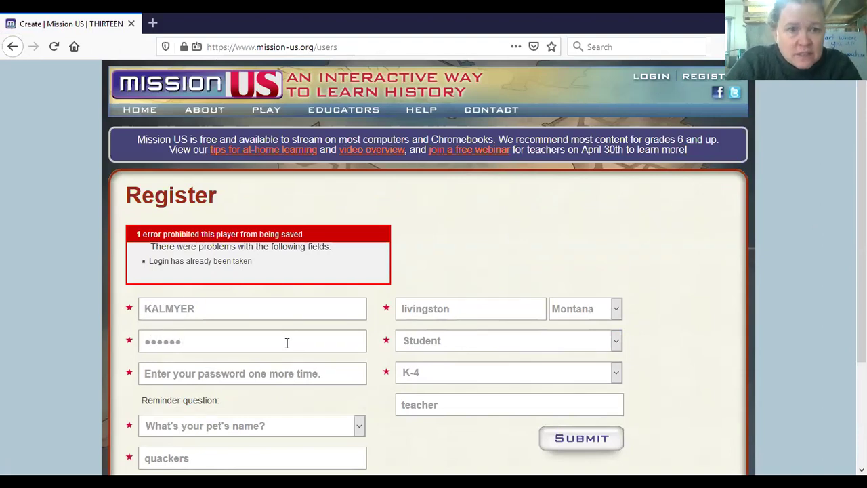
{"action": "left_click", "coordinate": [277, 380]}
{"action": "type", "text": "***"}
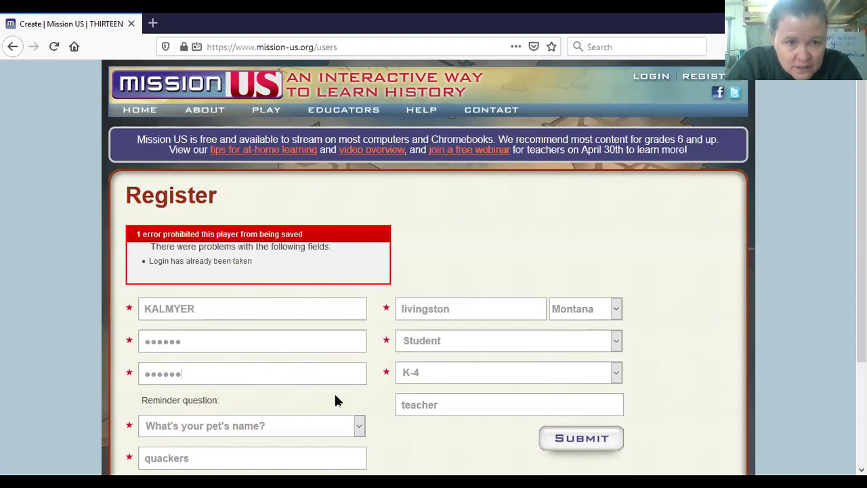
{"action": "left_click", "coordinate": [590, 440]}
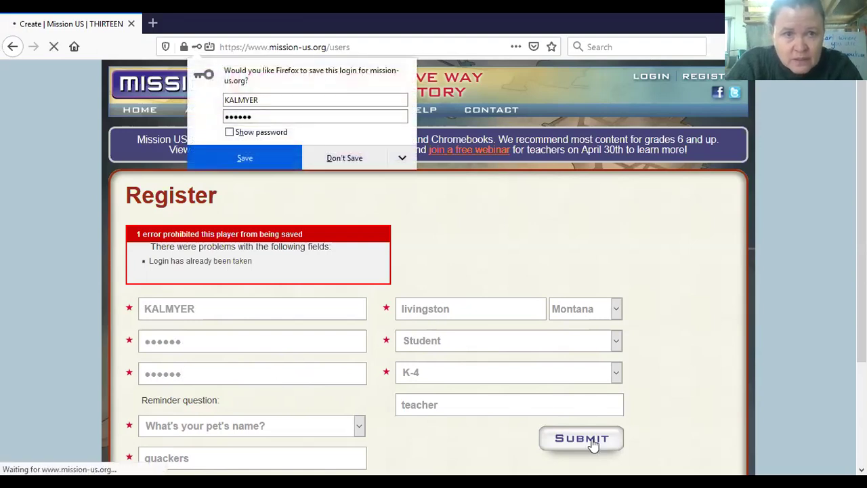
{"action": "left_click", "coordinate": [269, 154]}
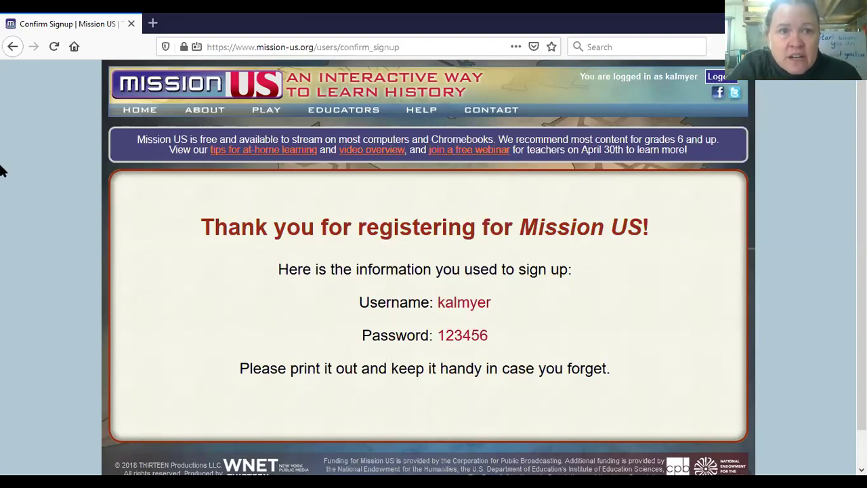
Step: Review the 'Thank you for registering' page showing the new account's sign-up details
{"action": "mouse_move", "coordinate": [264, 114]}
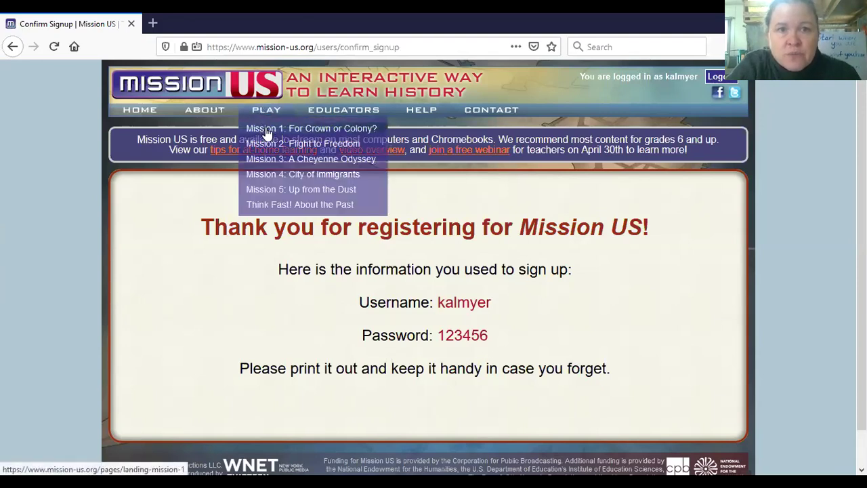
Step: Open the Mission 1 'For Crown or Colony?' landing page and scroll through its description and trailer
{"action": "left_click", "coordinate": [265, 131]}
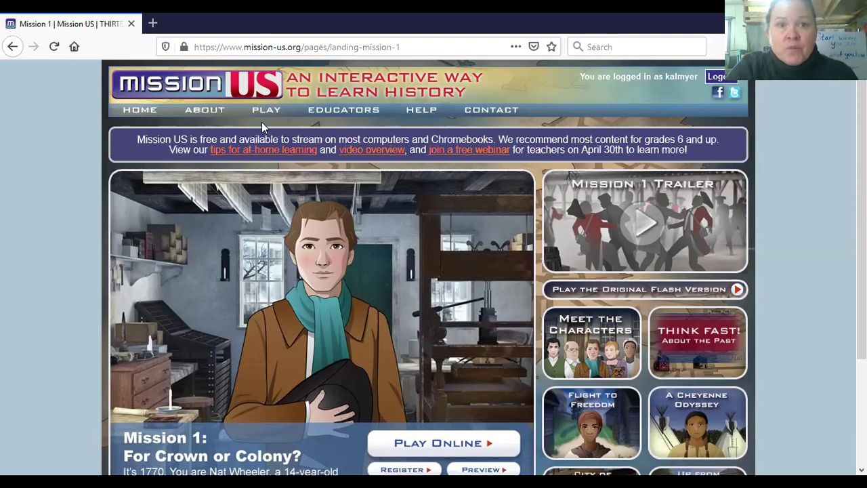
{"action": "mouse_move", "coordinate": [204, 110]}
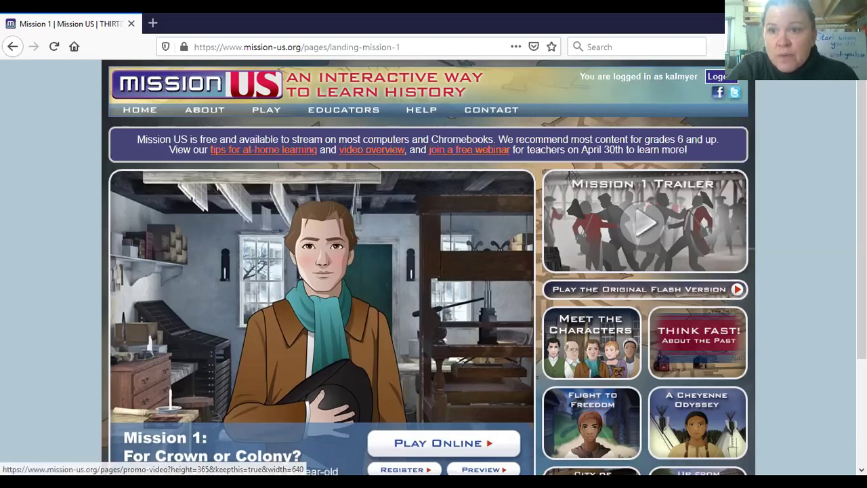
{"action": "scroll", "coordinate": [434, 271], "scroll_direction": "down", "scroll_amount": 3}
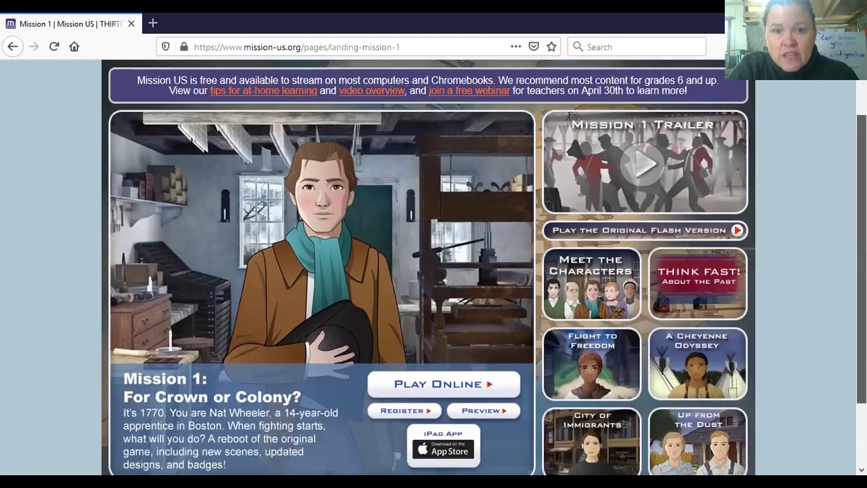
{"action": "scroll", "coordinate": [434, 271], "scroll_direction": "down", "scroll_amount": 1}
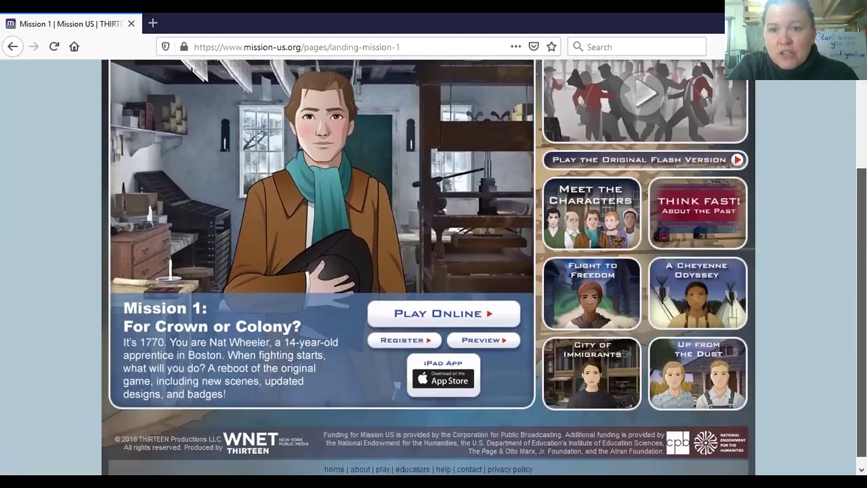
{"action": "scroll", "coordinate": [434, 271], "scroll_direction": "up", "scroll_amount": 2}
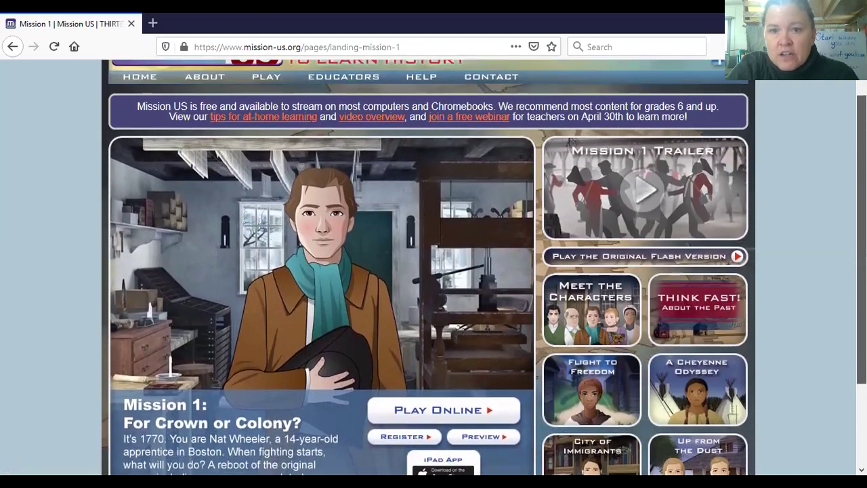
{"action": "scroll", "coordinate": [433, 270], "scroll_direction": "down", "scroll_amount": 1}
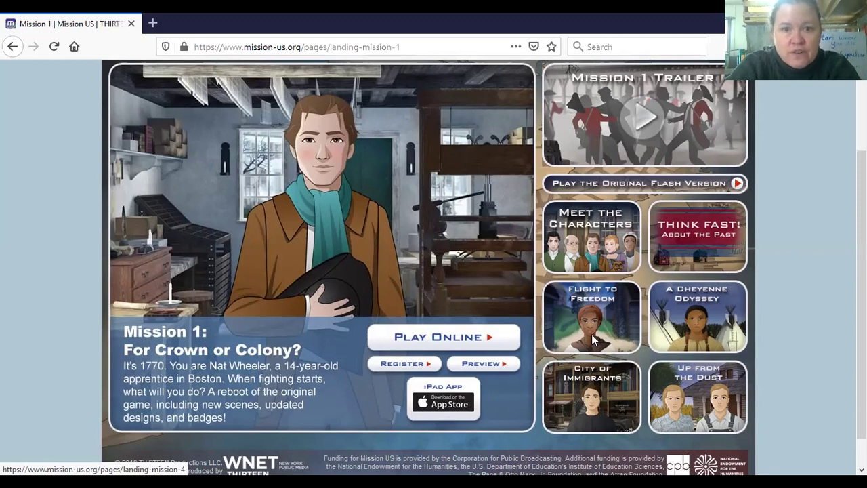
Step: Start Play Online, then follow the 'here' link to the New Features page about the remake
{"action": "left_click", "coordinate": [420, 337]}
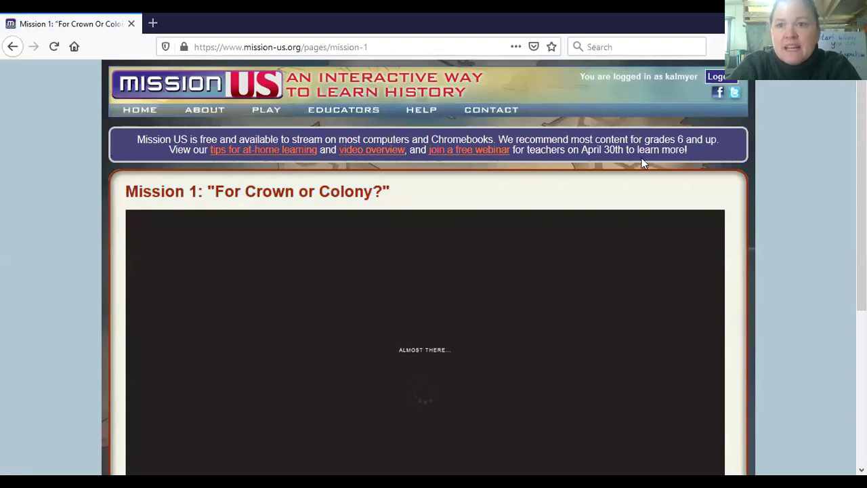
{"action": "scroll", "coordinate": [825, 259], "scroll_direction": "down", "scroll_amount": 1}
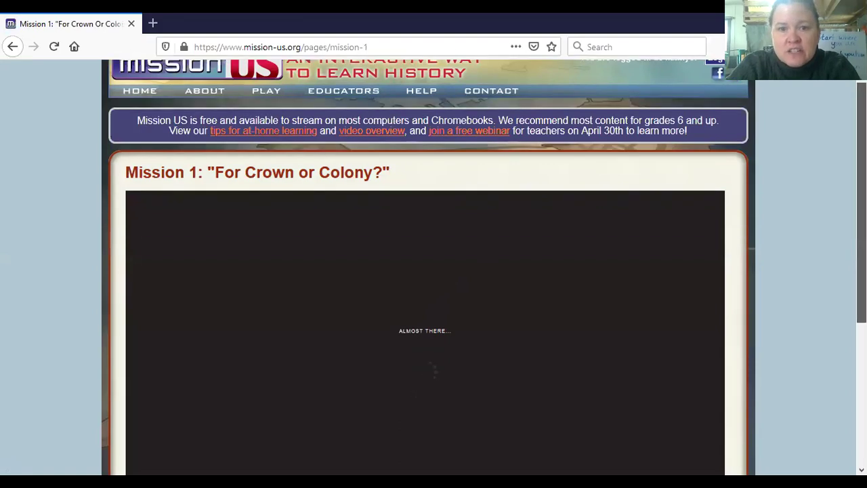
{"action": "scroll", "coordinate": [814, 291], "scroll_direction": "down", "scroll_amount": 1}
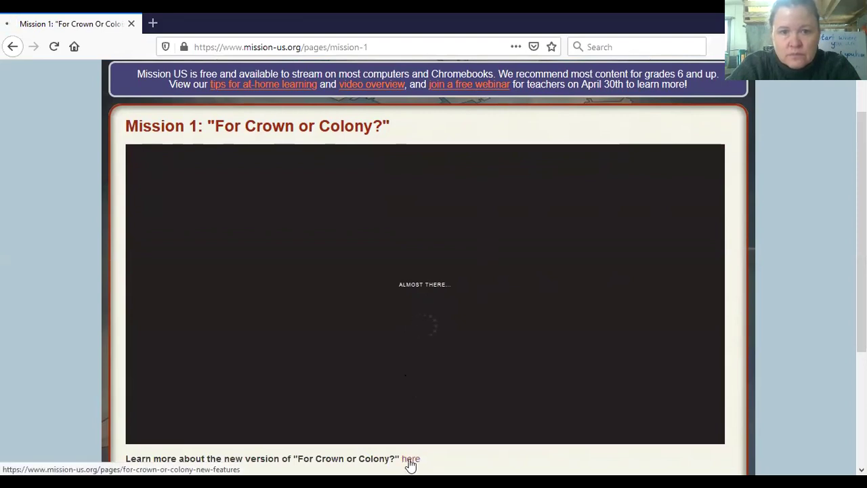
{"action": "left_click", "coordinate": [410, 460]}
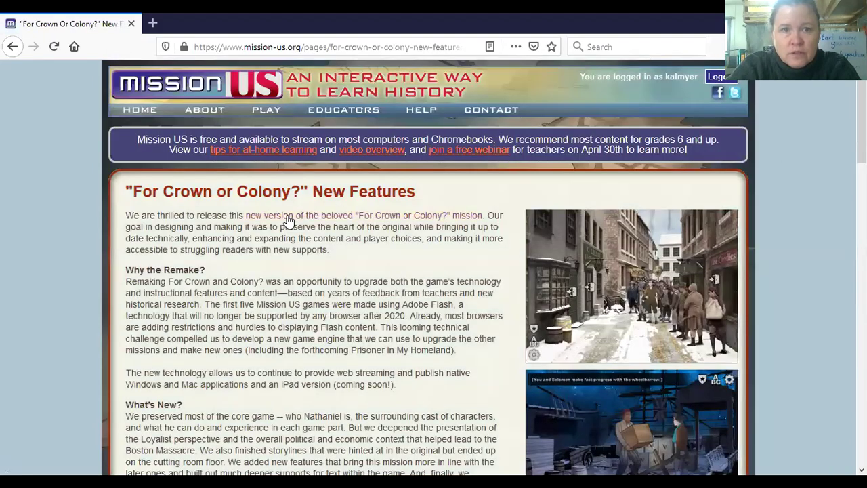
{"action": "mouse_move", "coordinate": [263, 109]}
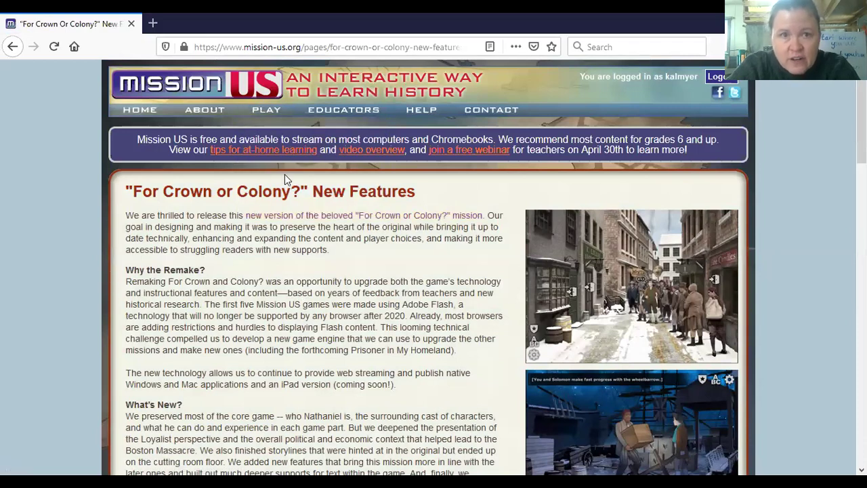
Step: Return to the Mission 1 landing page and launch Play Online until the title screen loads
{"action": "left_click", "coordinate": [271, 131]}
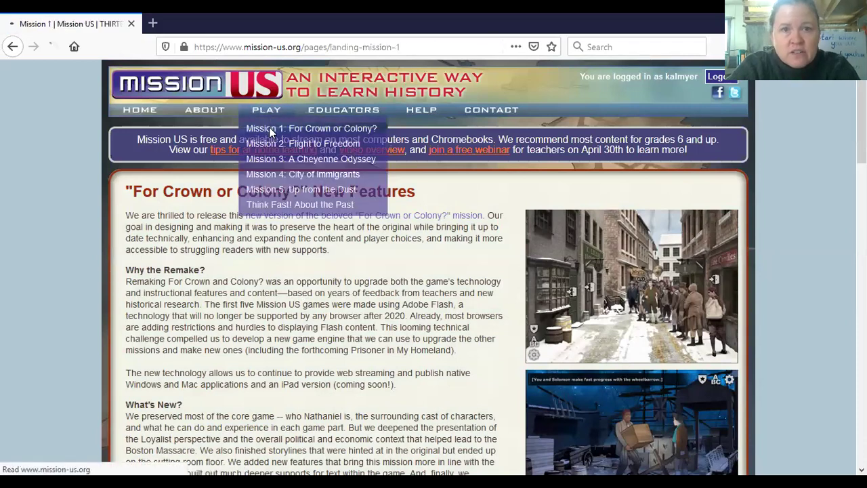
{"action": "left_click", "coordinate": [450, 444]}
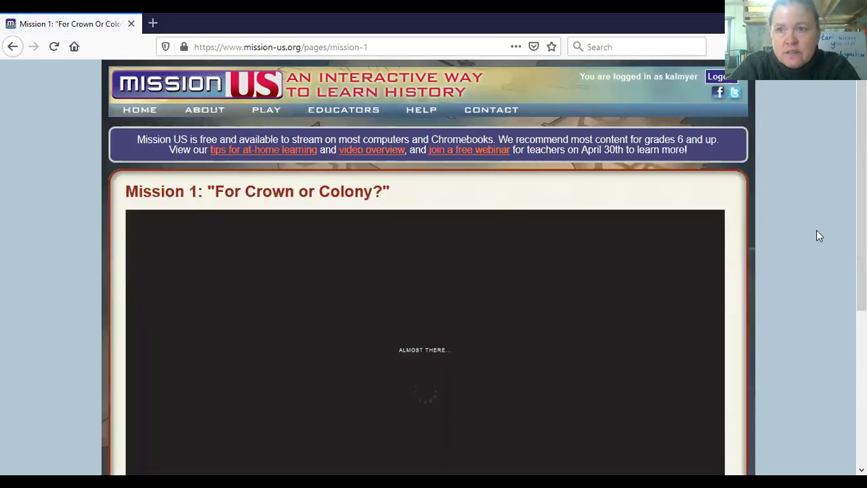
{"action": "scroll", "coordinate": [434, 305], "scroll_direction": "down", "scroll_amount": 1}
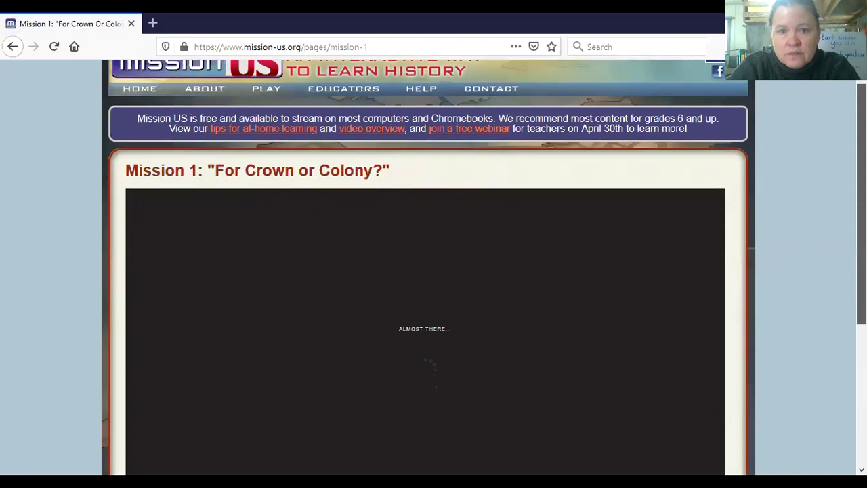
{"action": "scroll", "coordinate": [433, 305], "scroll_direction": "down", "scroll_amount": 2}
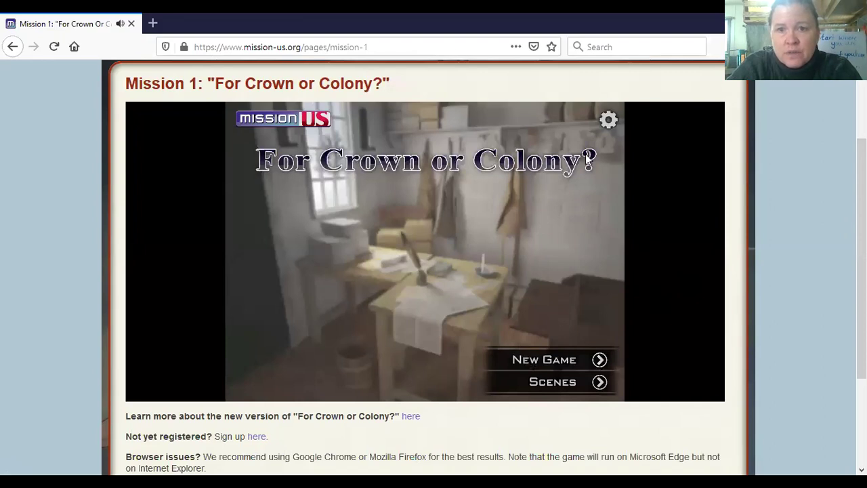
Step: In the game settings, lower the Sound Effects volume, enable Full Screen, and return to the title screen
{"action": "left_click", "coordinate": [609, 120]}
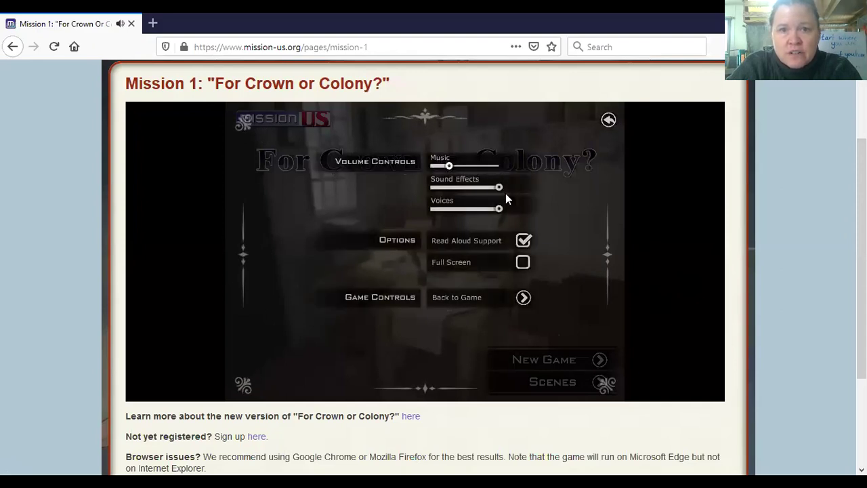
{"action": "left_click_drag", "start_coordinate": [499, 187], "coordinate": [451, 193]}
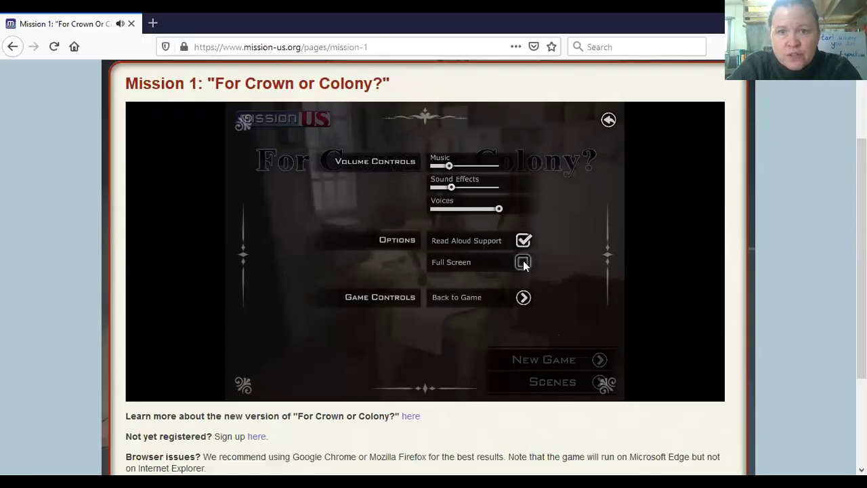
{"action": "left_click", "coordinate": [522, 263]}
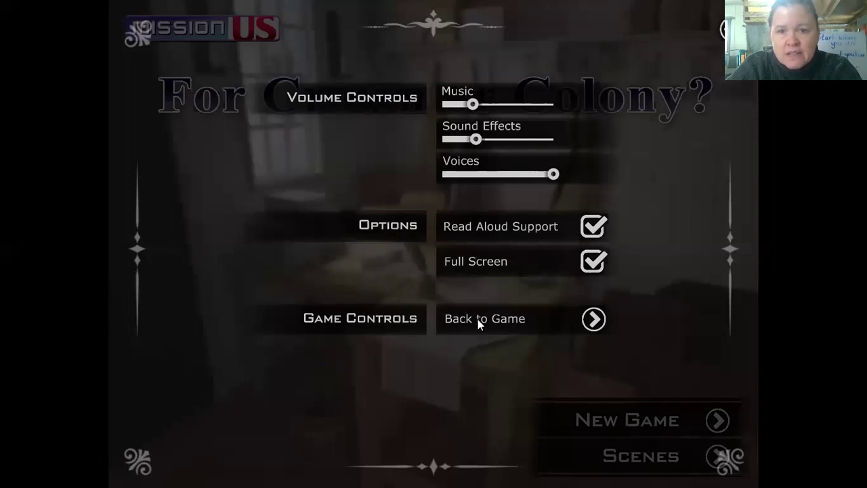
{"action": "left_click", "coordinate": [593, 318]}
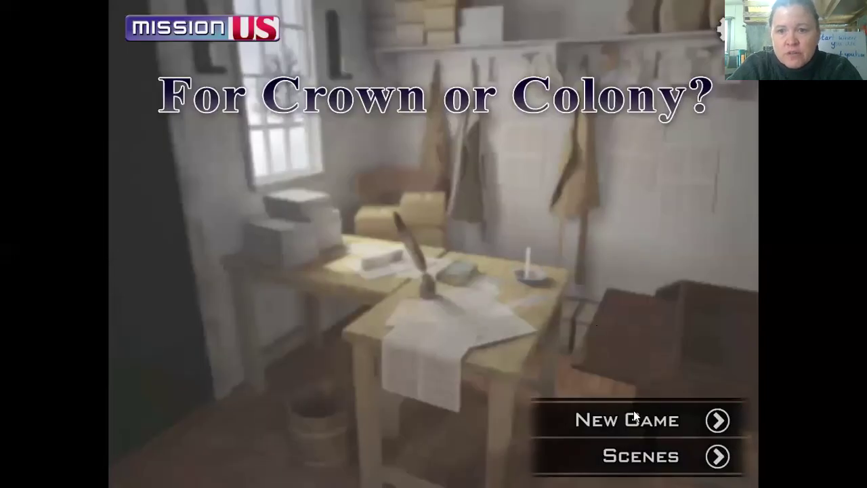
Step: Start the Prologue of 'For Crown or Colony?' from the Scenes list
{"action": "left_click", "coordinate": [718, 421]}
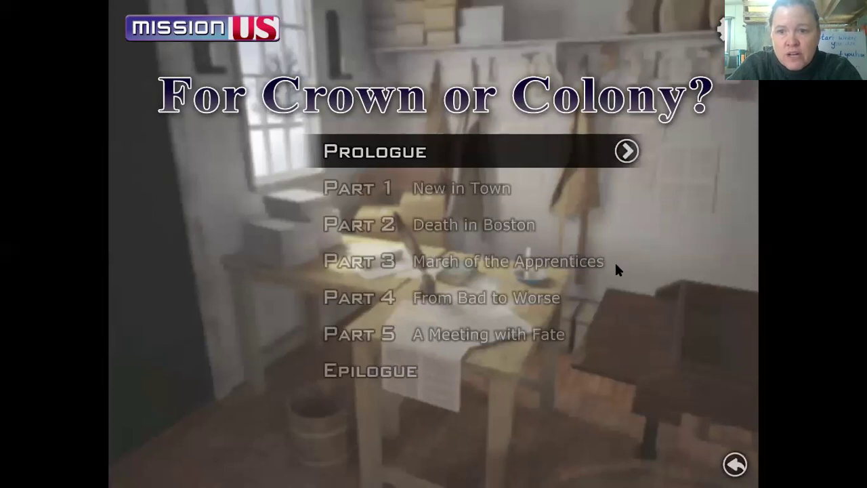
{"action": "left_click", "coordinate": [624, 152]}
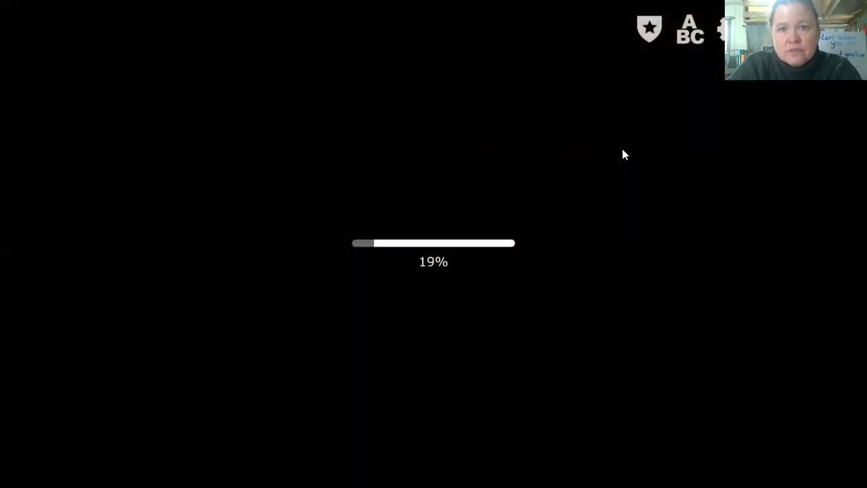